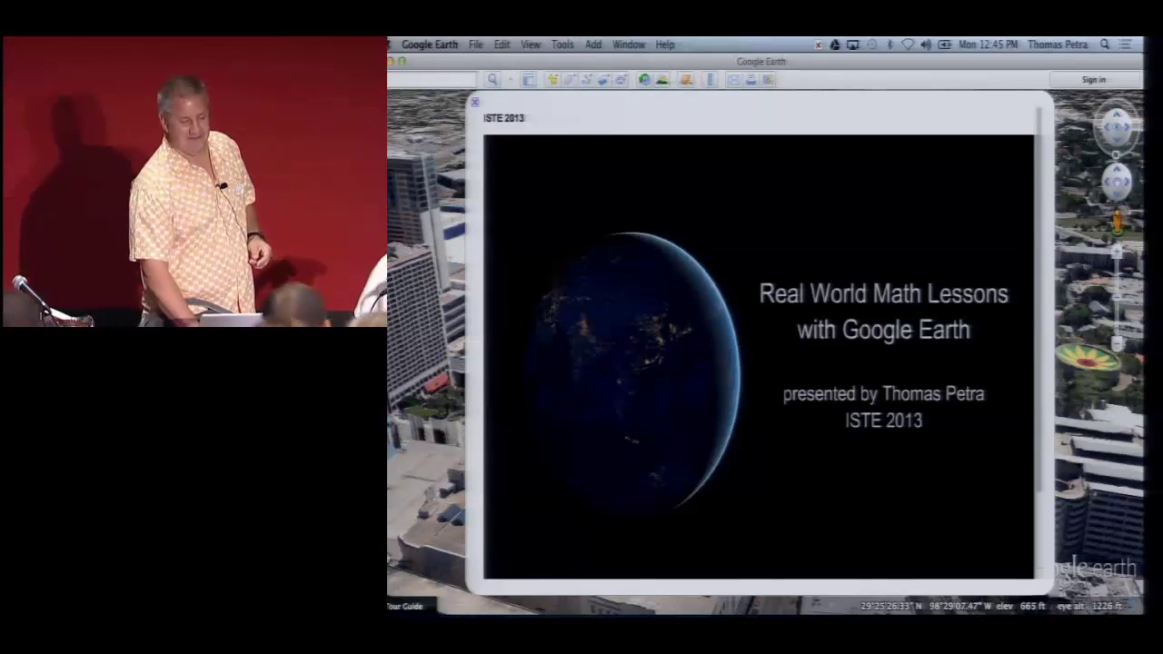
# Step: Close the ISTE 2013 title balloon to reveal the 3-D downtown city view
pyautogui.click(474, 105)
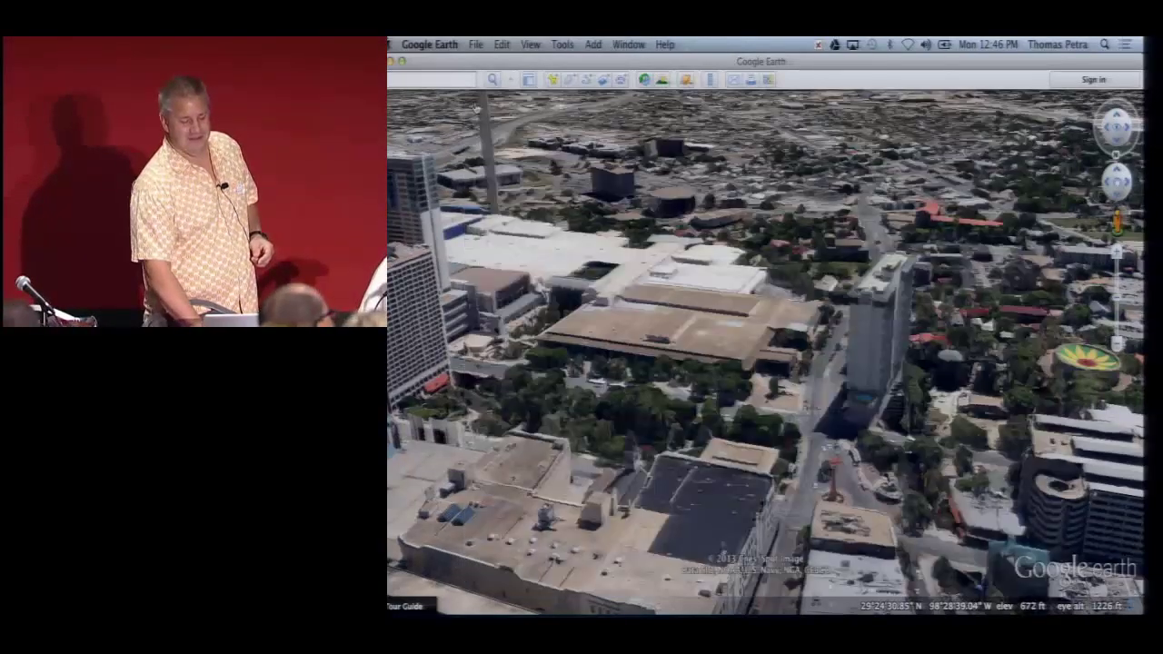
# Step: Show the Places sidebar and fly out to the Pacific globe view saved as G
pyautogui.press('super+alt+b')
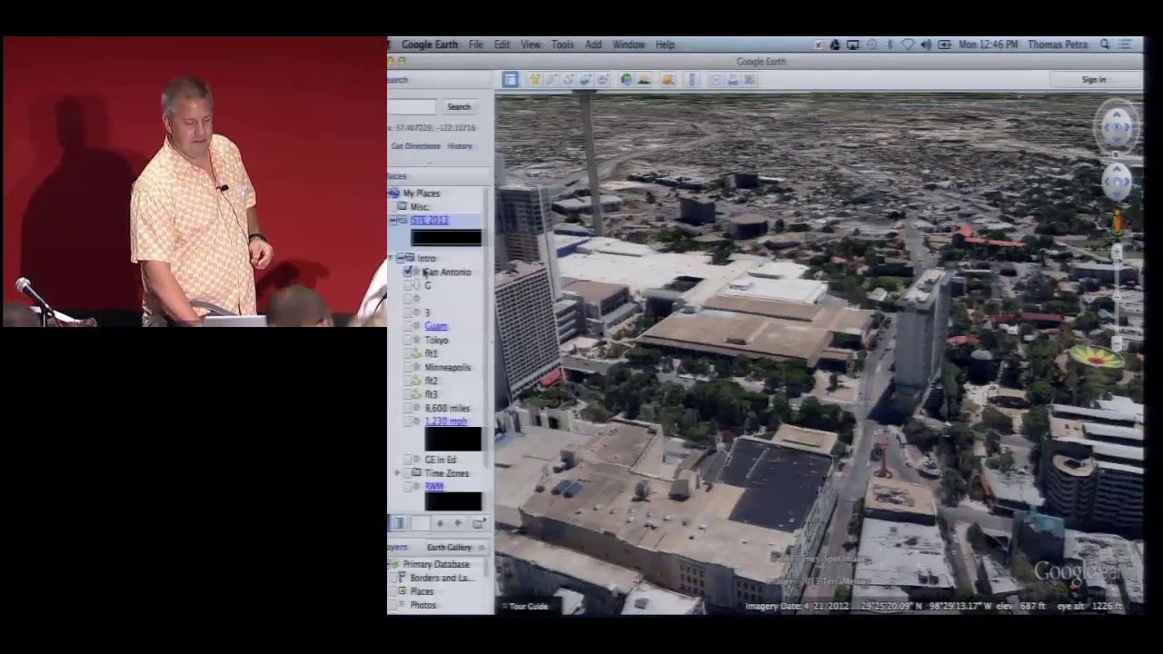
pyautogui.doubleClick(422, 285)
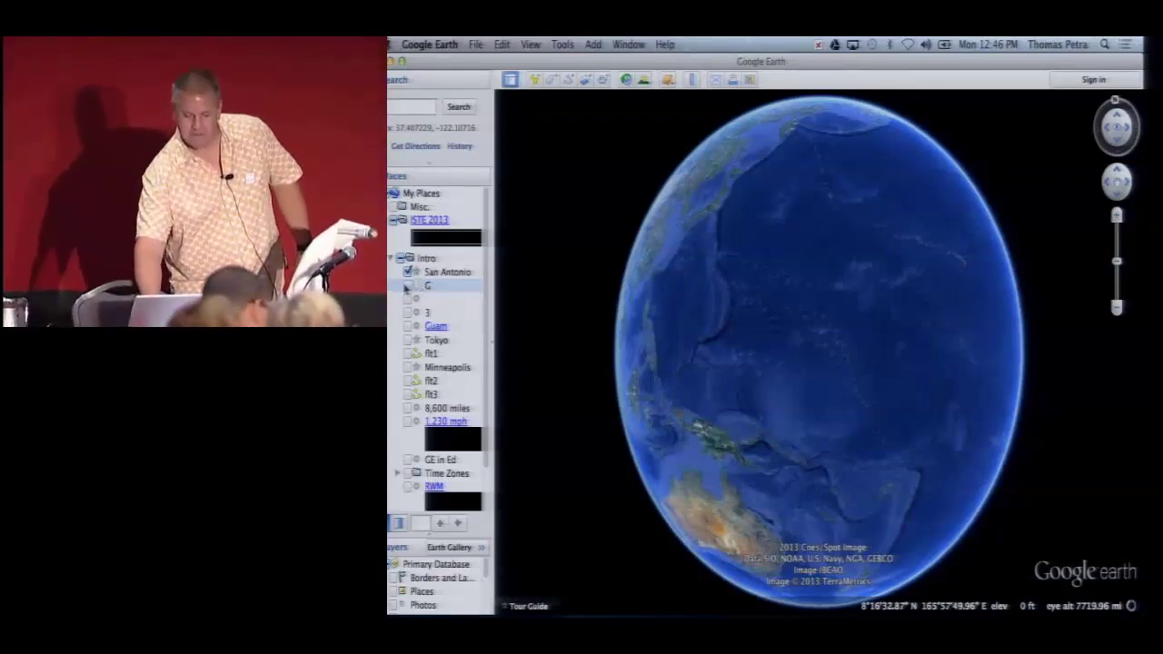
# Step: Tick G to show the white arrow over the western Pacific and fly down to Guam
pyautogui.click(408, 285)
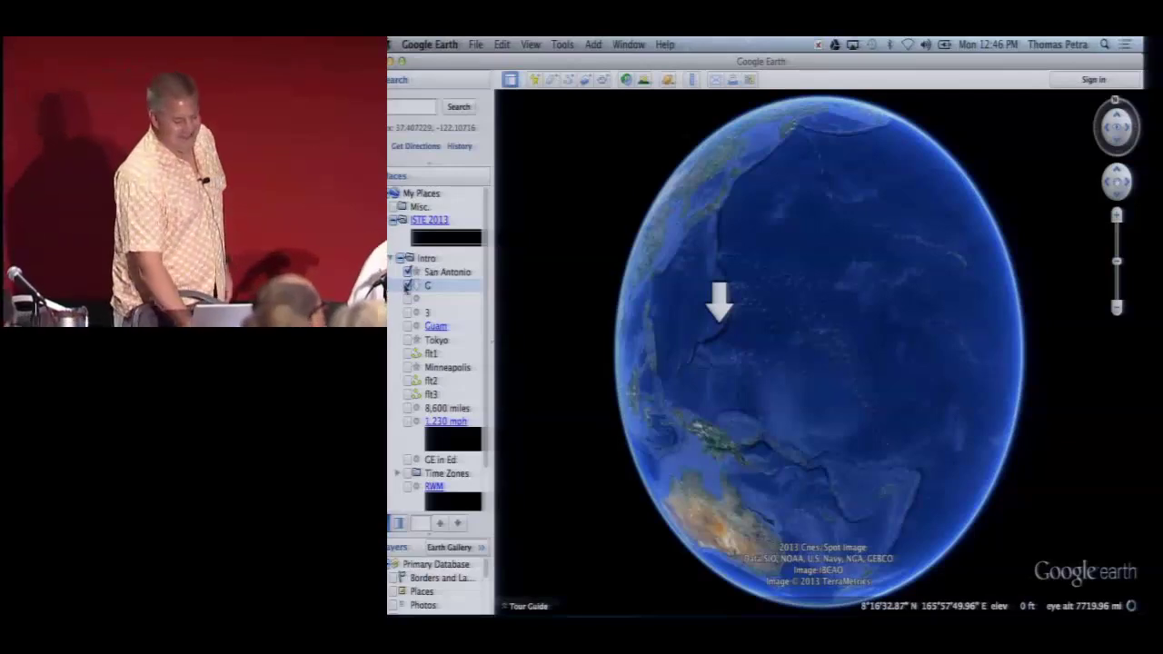
pyautogui.click(414, 299)
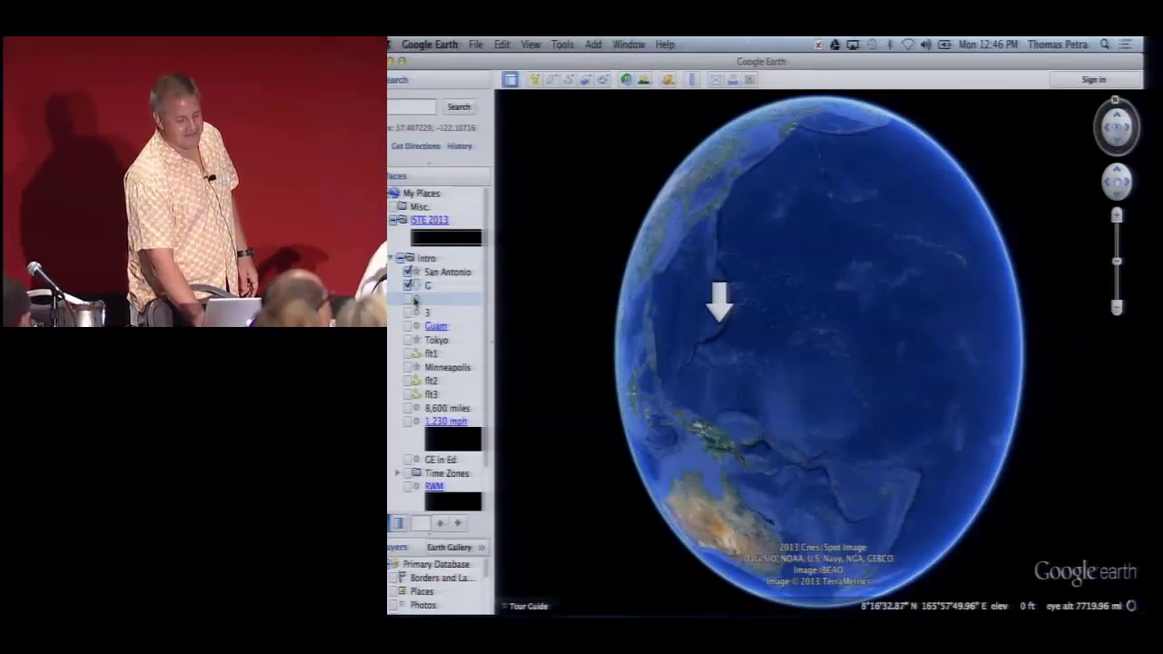
pyautogui.click(416, 313)
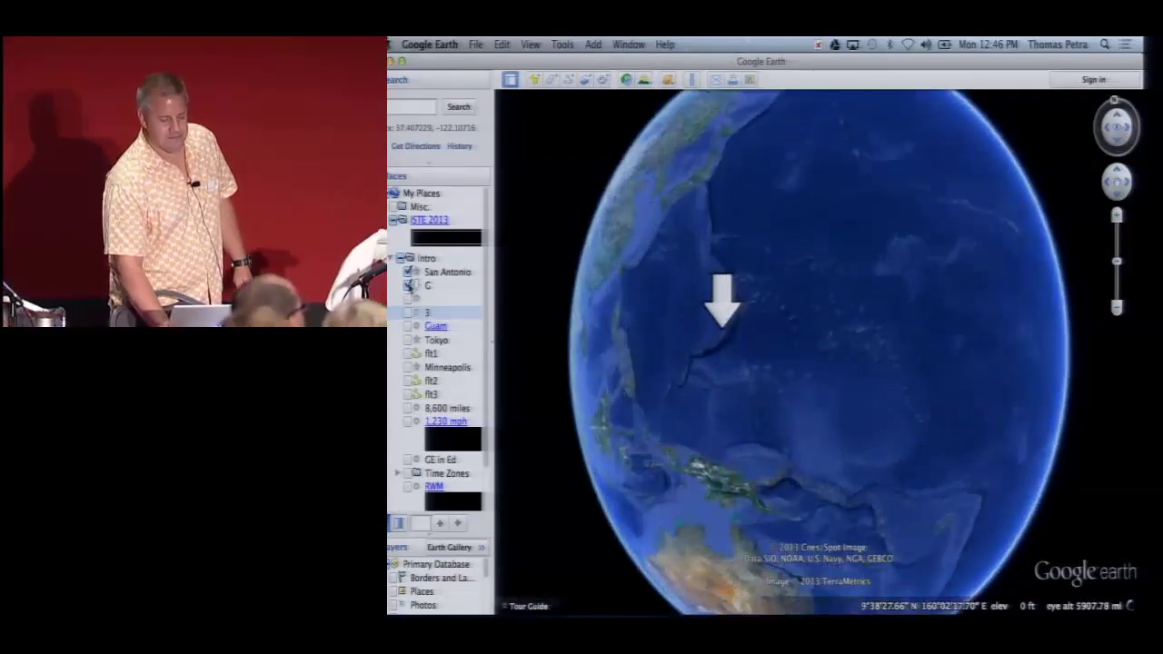
pyautogui.click(410, 286)
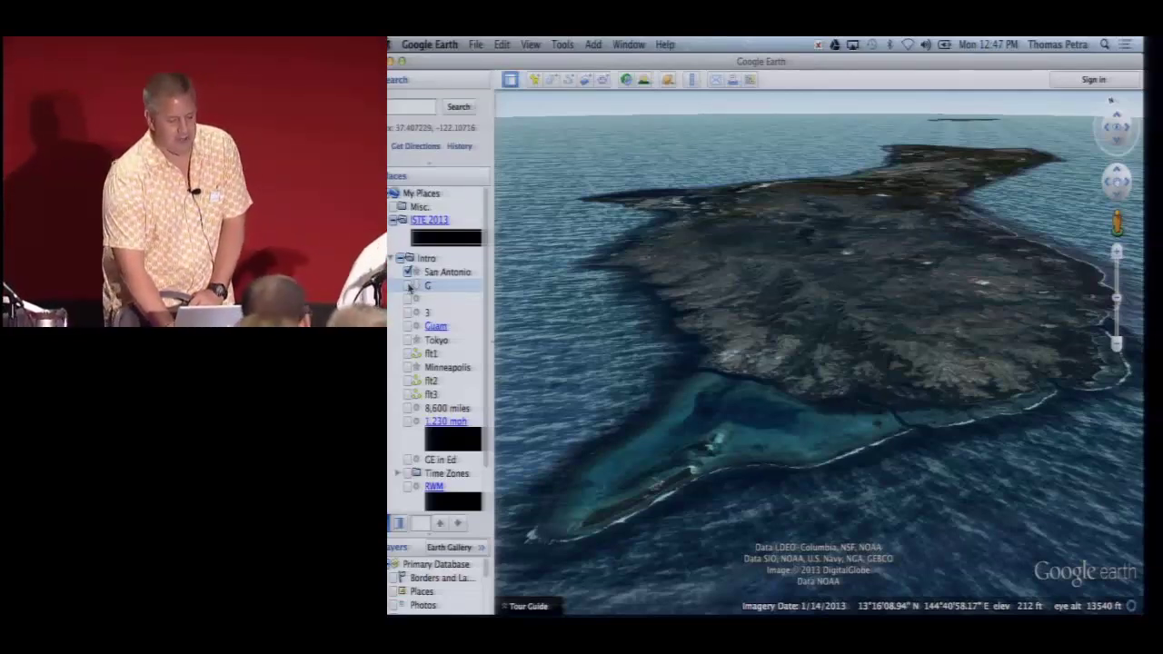
# Step: Fly to Guam's beach and open its message-in-a-bottle photo balloon
pyautogui.doubleClick(419, 325)
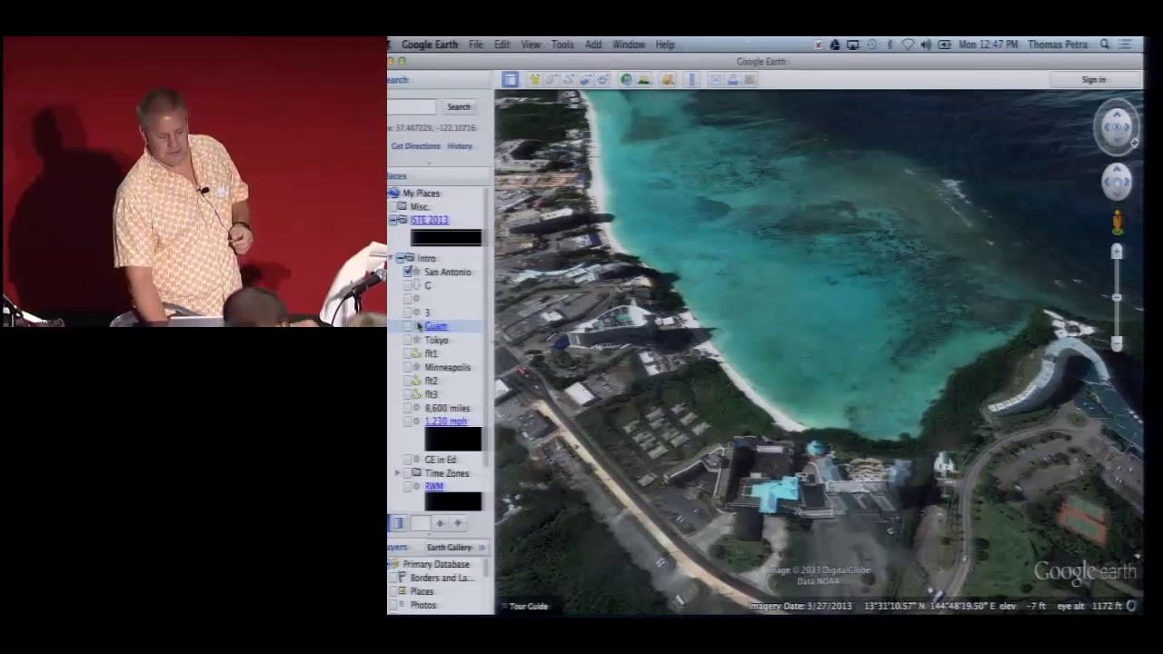
pyautogui.doubleClick(429, 326)
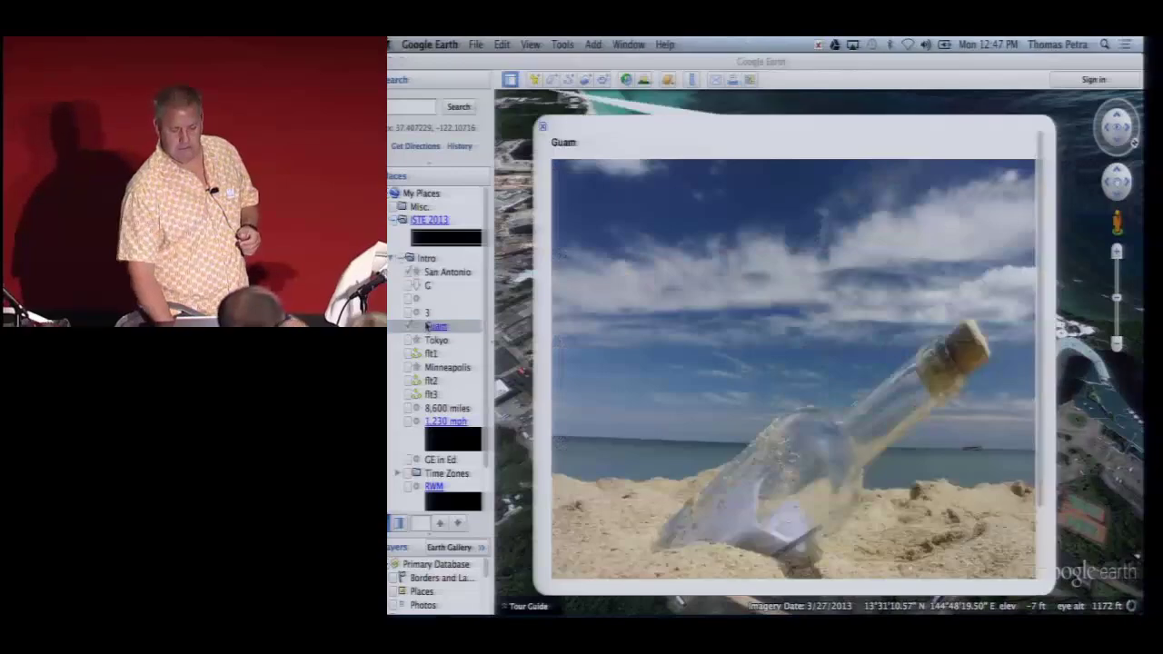
# Step: Close the Guam photo balloon and fly to the Tokyo view over Japan
pyautogui.click(462, 256)
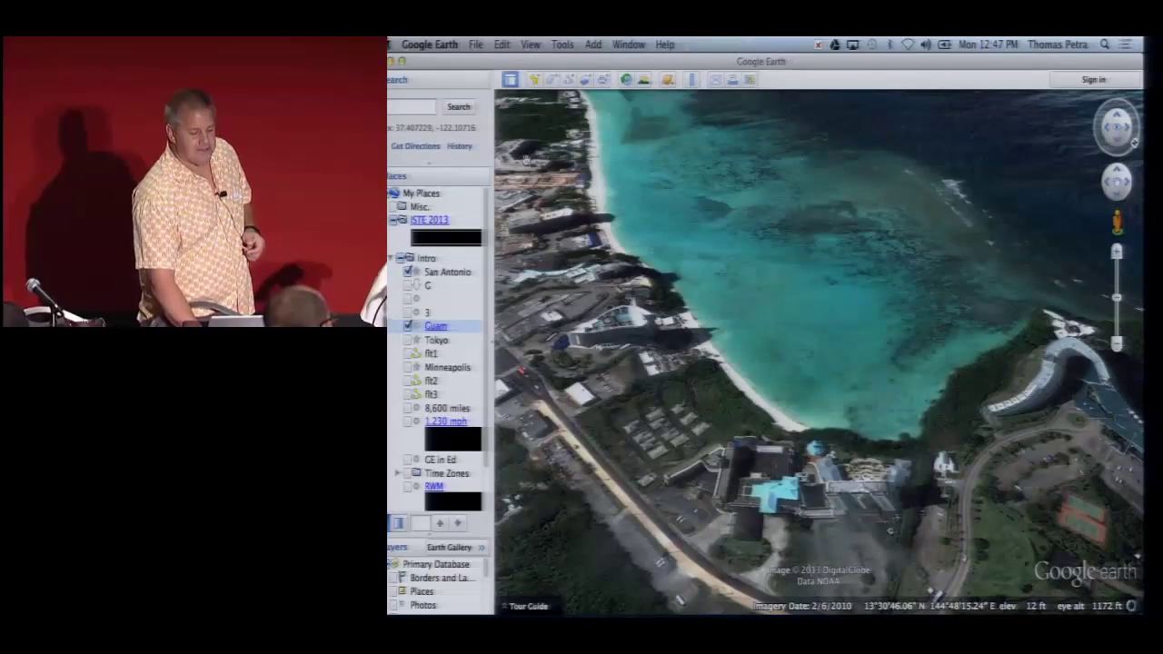
pyautogui.doubleClick(420, 339)
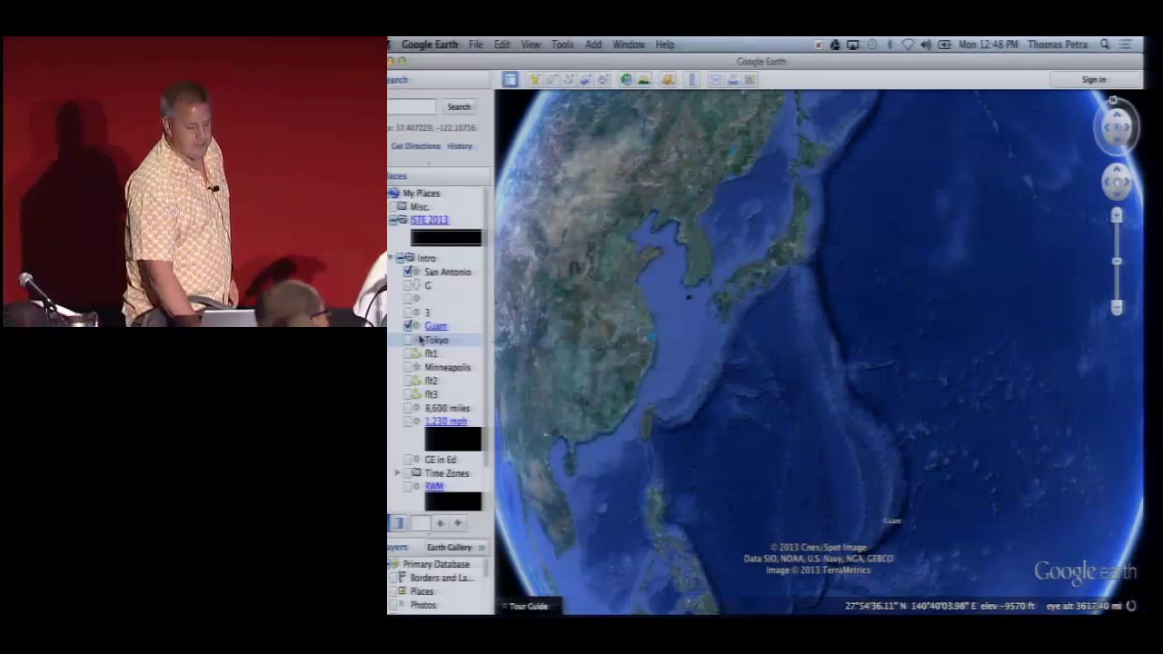
# Step: Show Tokyo, the flt1 Tokyo–Guam line and Minneapolis, and turn on the latitude/longitude grid
pyautogui.click(408, 340)
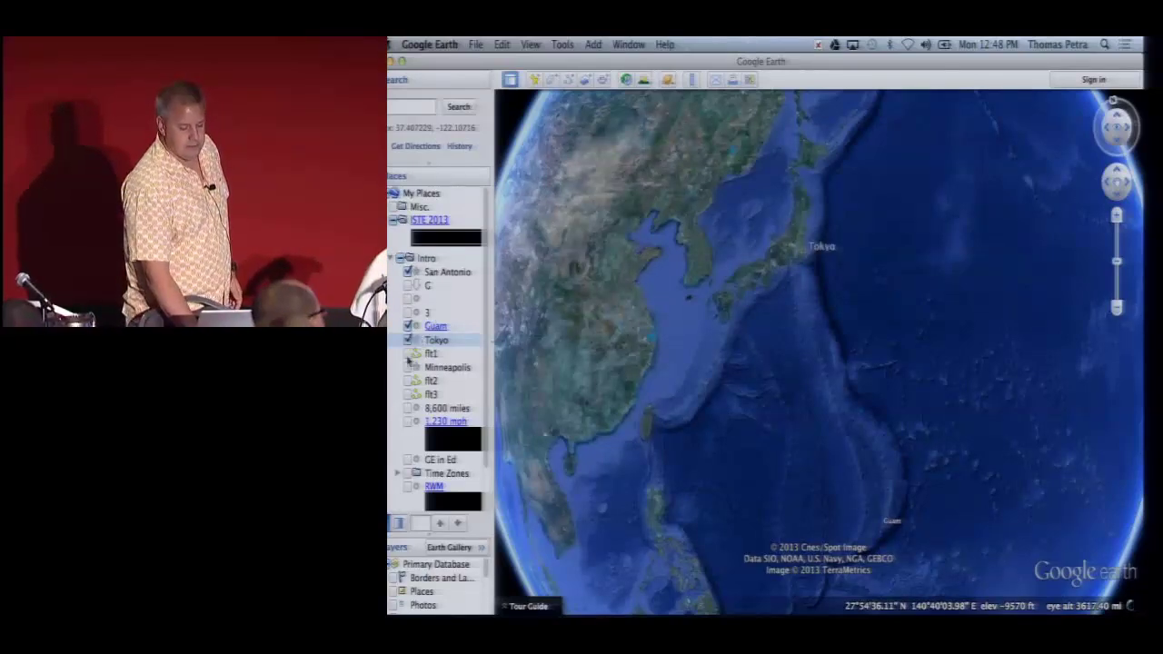
pyautogui.click(408, 353)
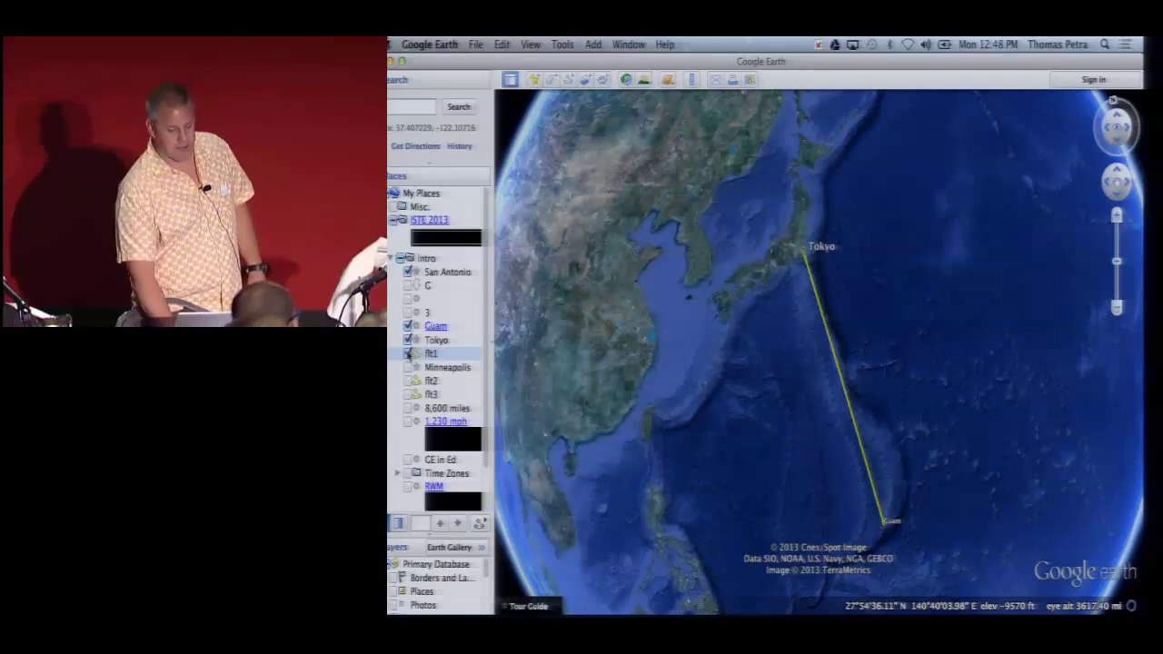
pyautogui.click(408, 367)
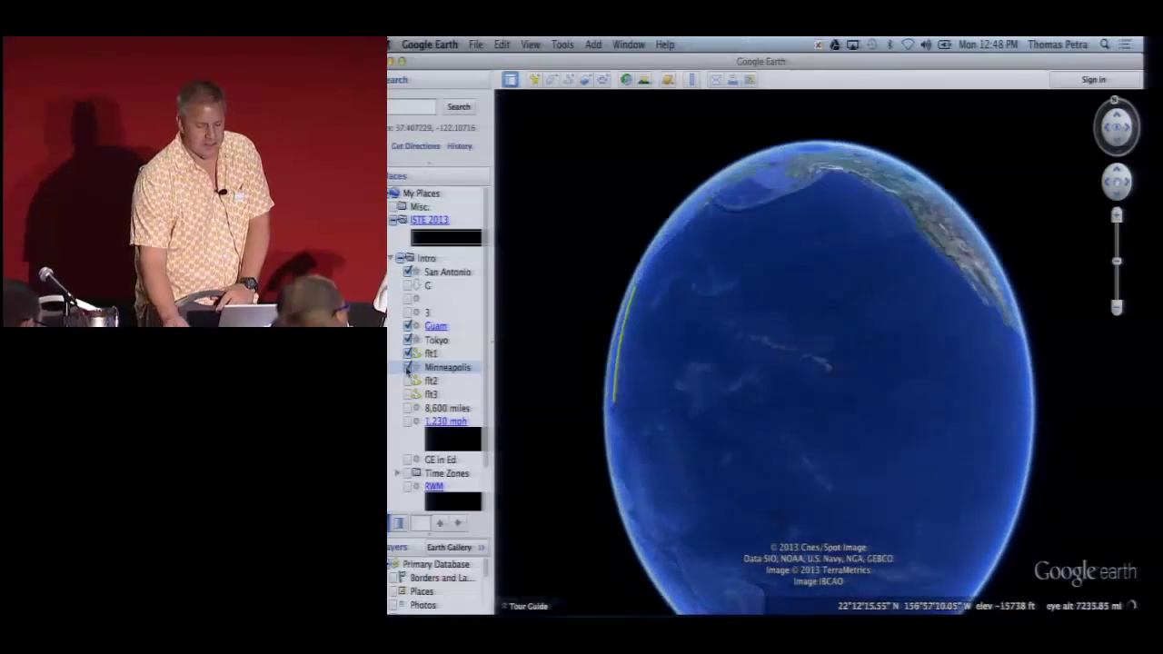
pyautogui.click(529, 44)
pyautogui.click(572, 161)
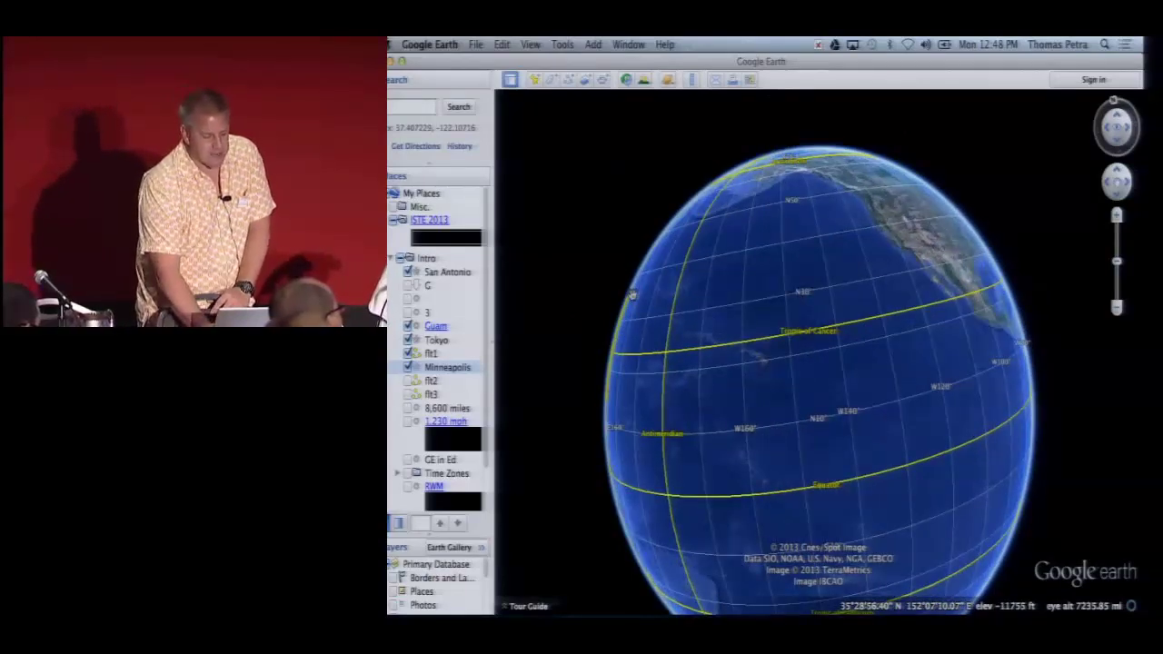
# Step: Show the flt2 flight path toward Minneapolis and turn the grid off
pyautogui.click(410, 380)
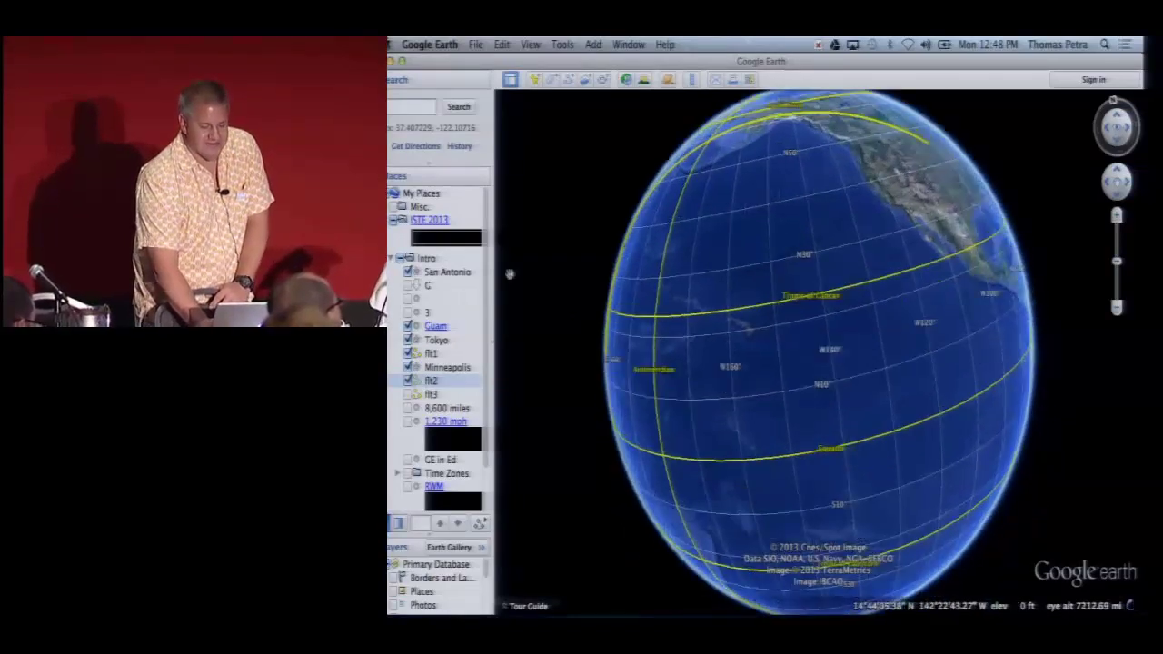
pyautogui.click(530, 43)
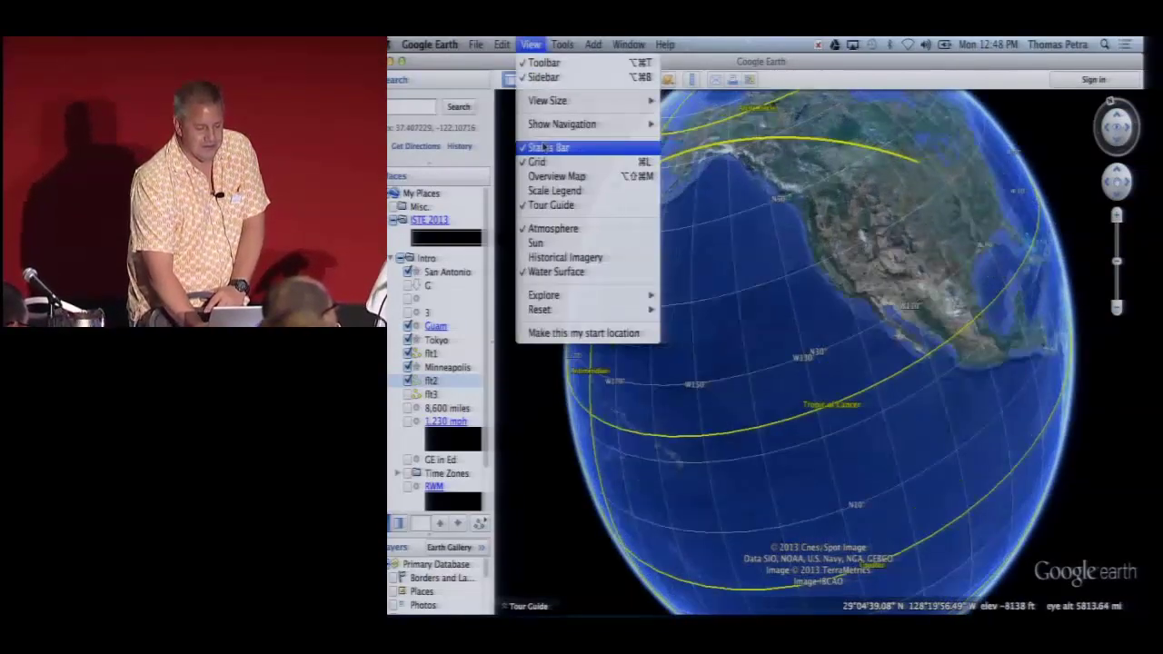
pyautogui.click(538, 162)
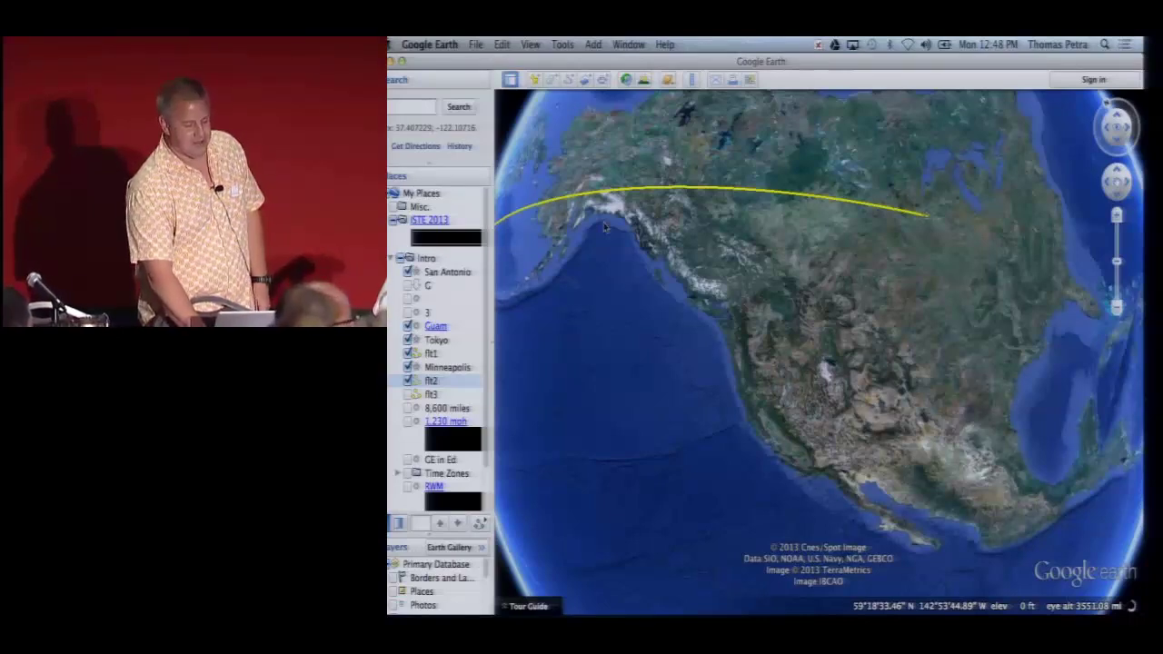
# Step: Fly to the flt3 Minneapolis–San Antonio leg and show the 8,600 miles label
pyautogui.doubleClick(417, 393)
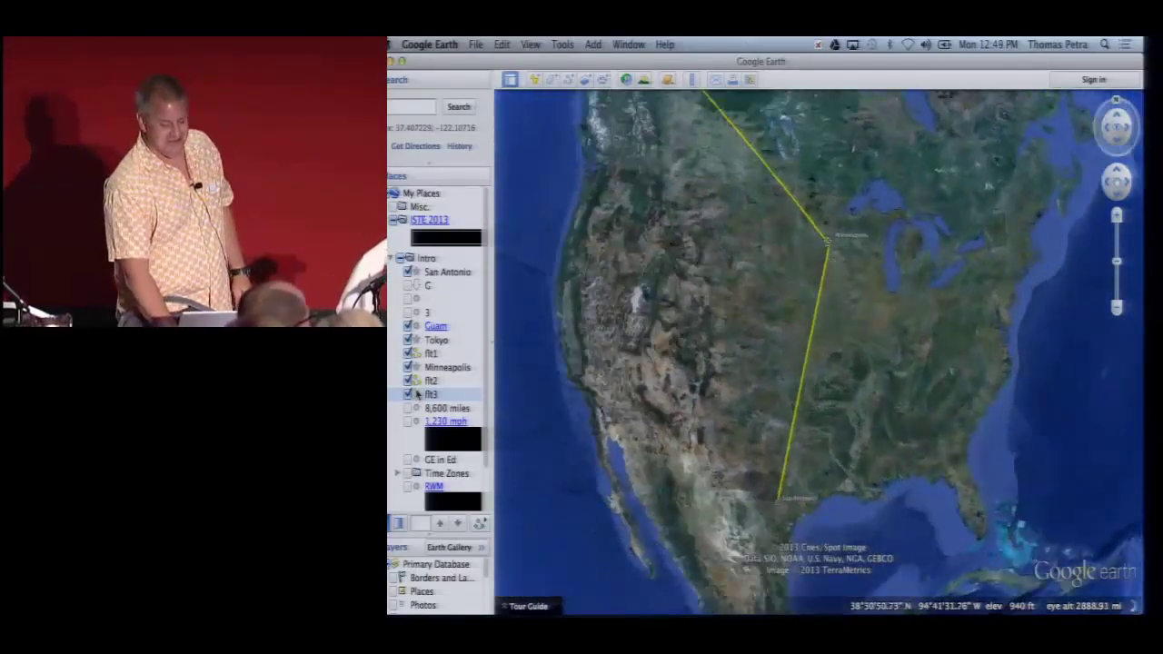
pyautogui.click(420, 408)
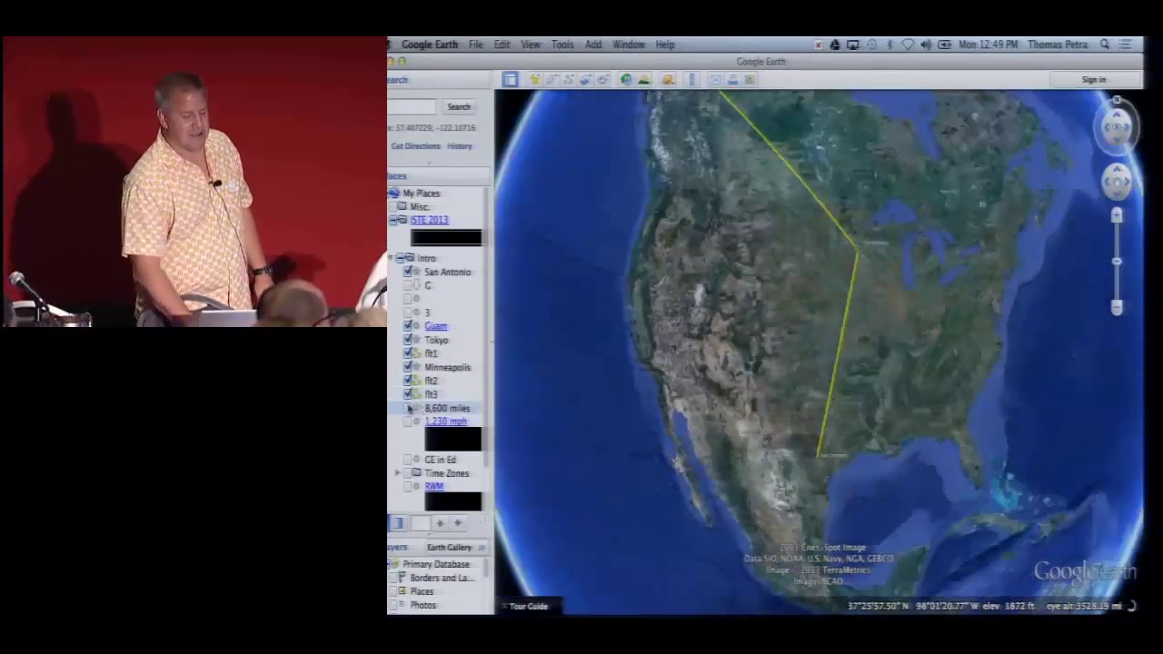
pyautogui.click(408, 407)
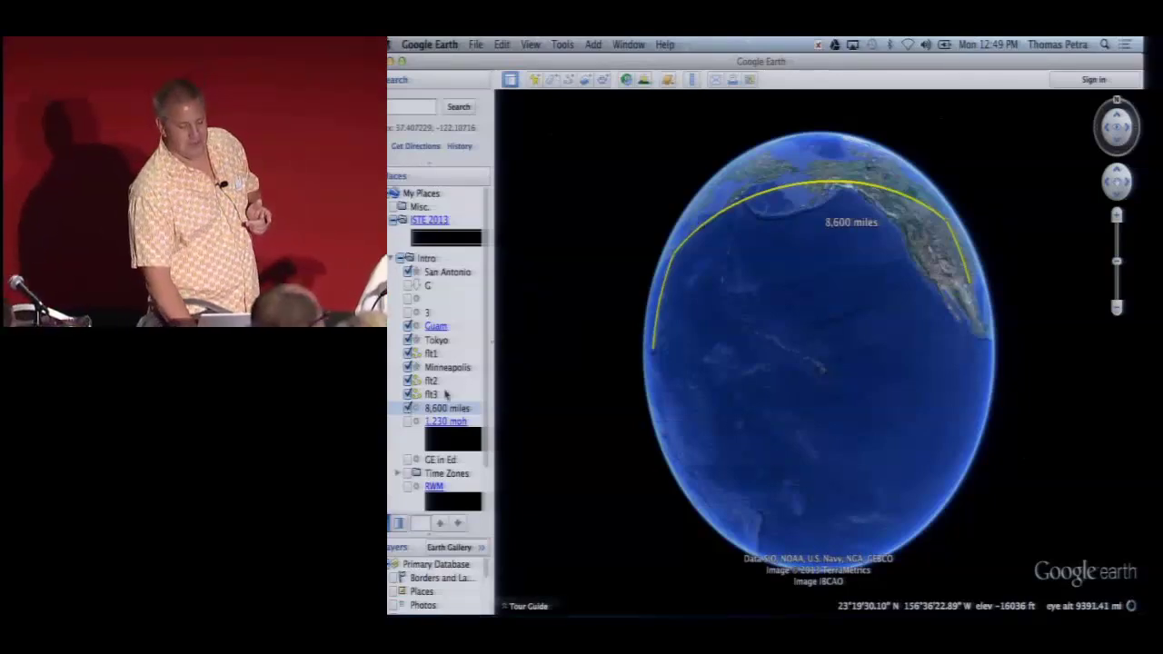
# Step: Open the 1,230 mph balloon listing the Guam–Tokyo and Minneapolis–San Antonio flights
pyautogui.click(445, 422)
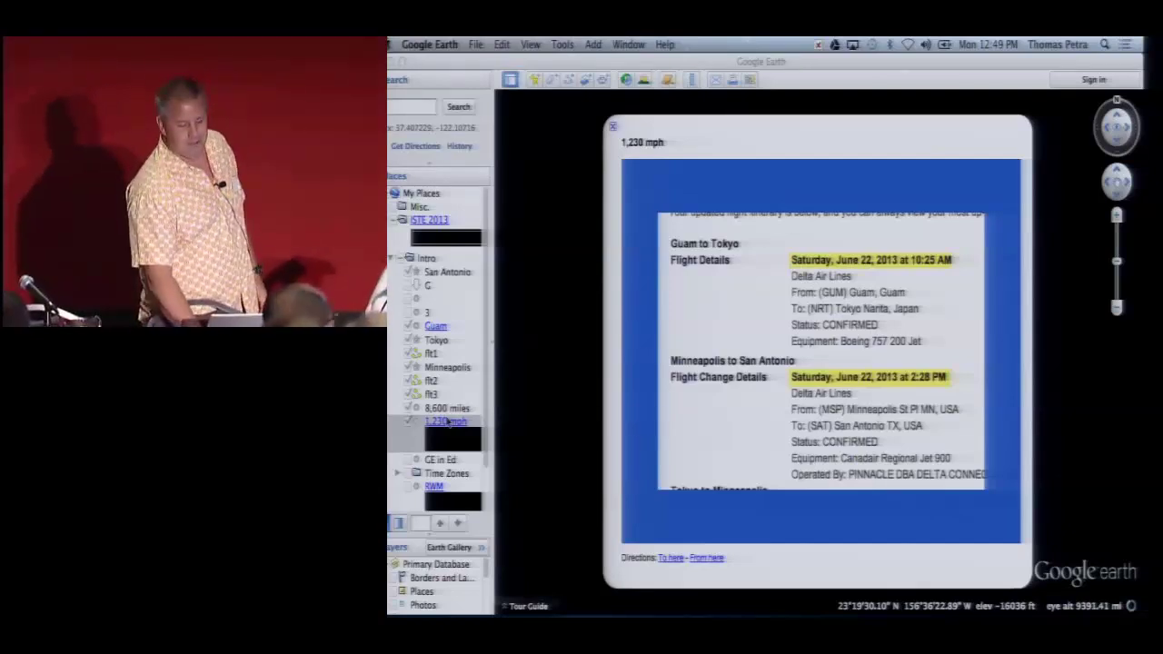
# Step: Close the 1,230 mph flight itinerary balloon
pyautogui.click(613, 129)
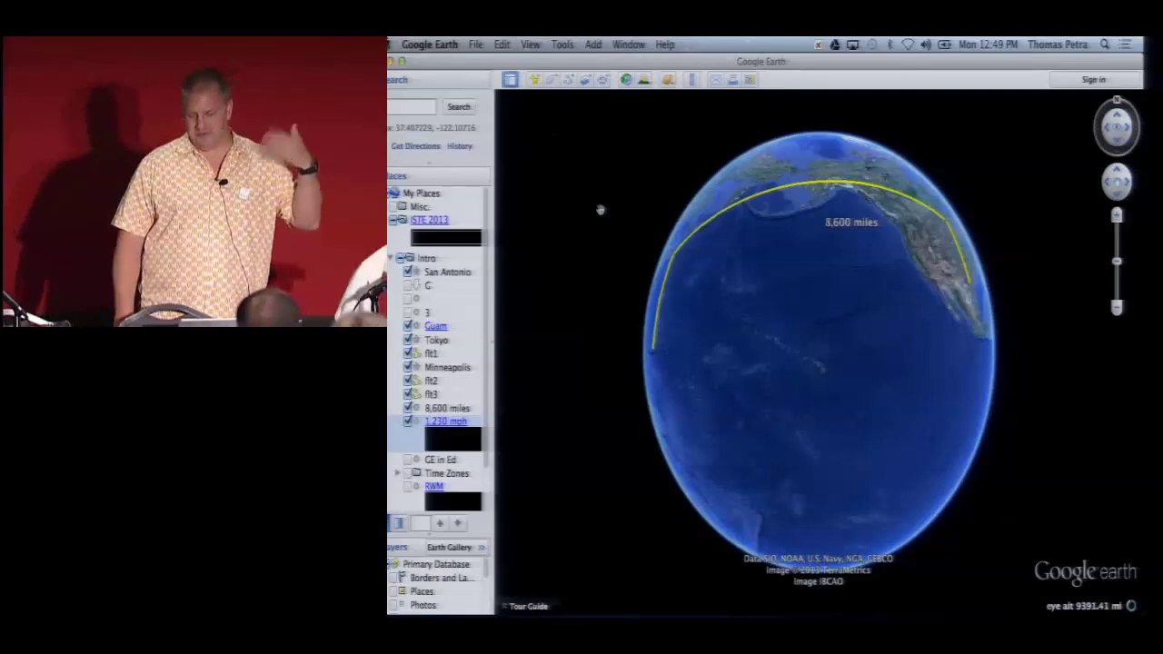
pyautogui.press('Right')
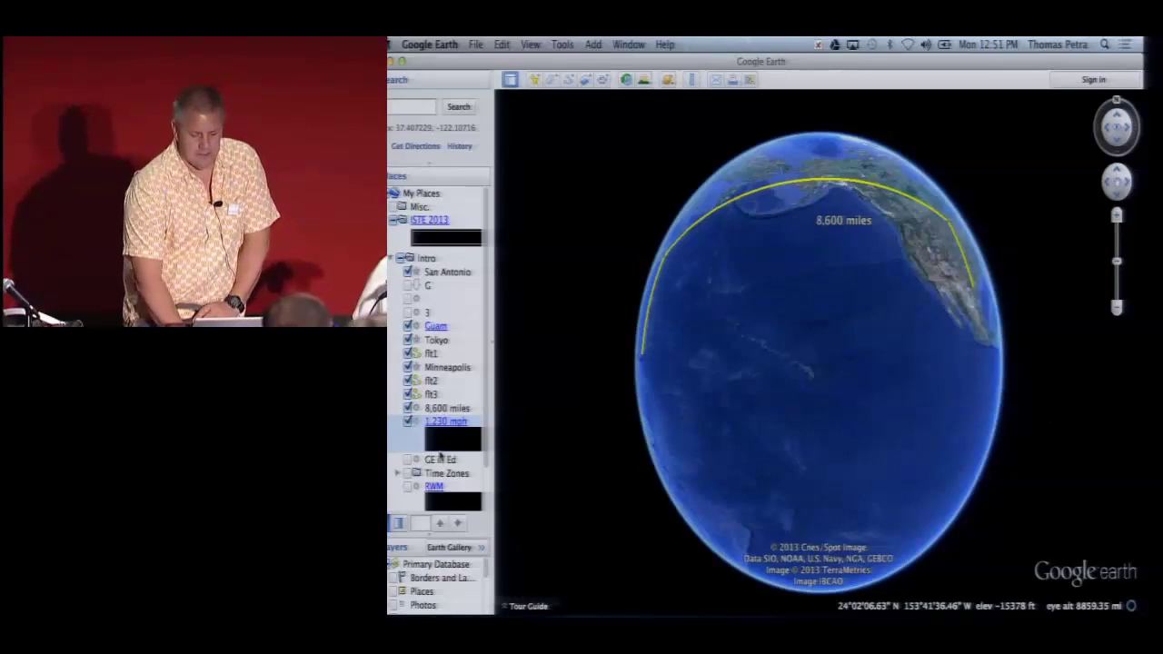
# Step: Preview sunlight shading at 6/23/2013 8:59 pm, then switch it off and show the Time Zones layer
pyautogui.click(644, 79)
pyautogui.scroll(3, 628, 113)
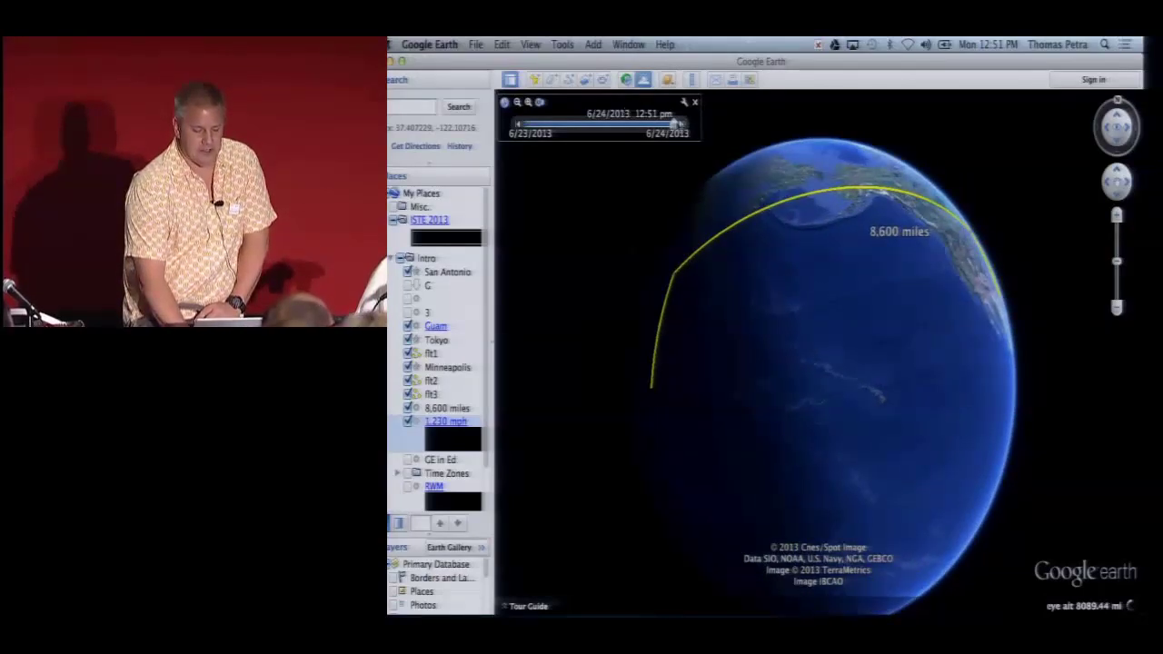
pyautogui.moveTo(676, 123)
pyautogui.mouseDown()
pyautogui.moveTo(575, 127)
pyautogui.moveTo(676, 132)
pyautogui.mouseUp()
pyautogui.click(643, 80)
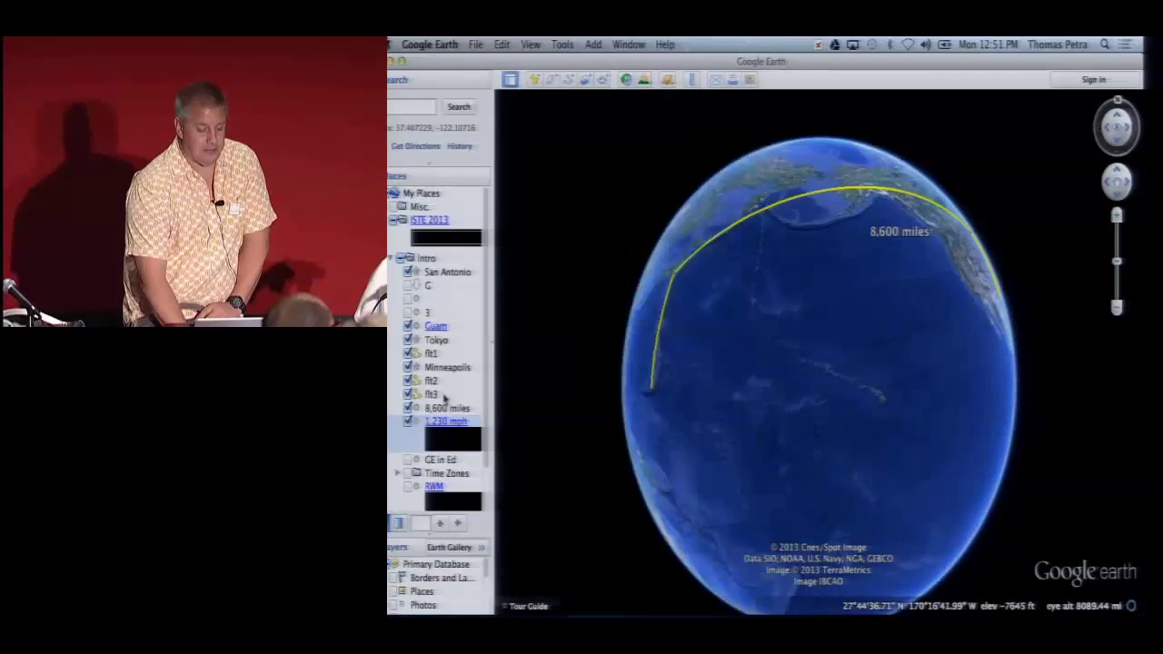
pyautogui.click(415, 474)
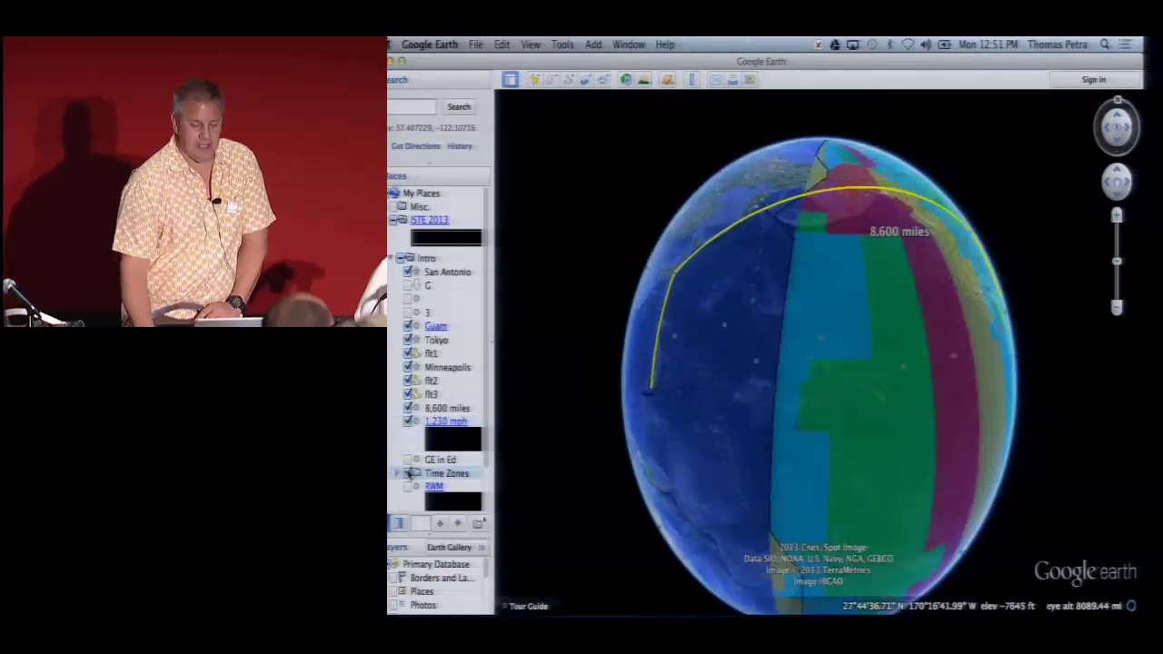